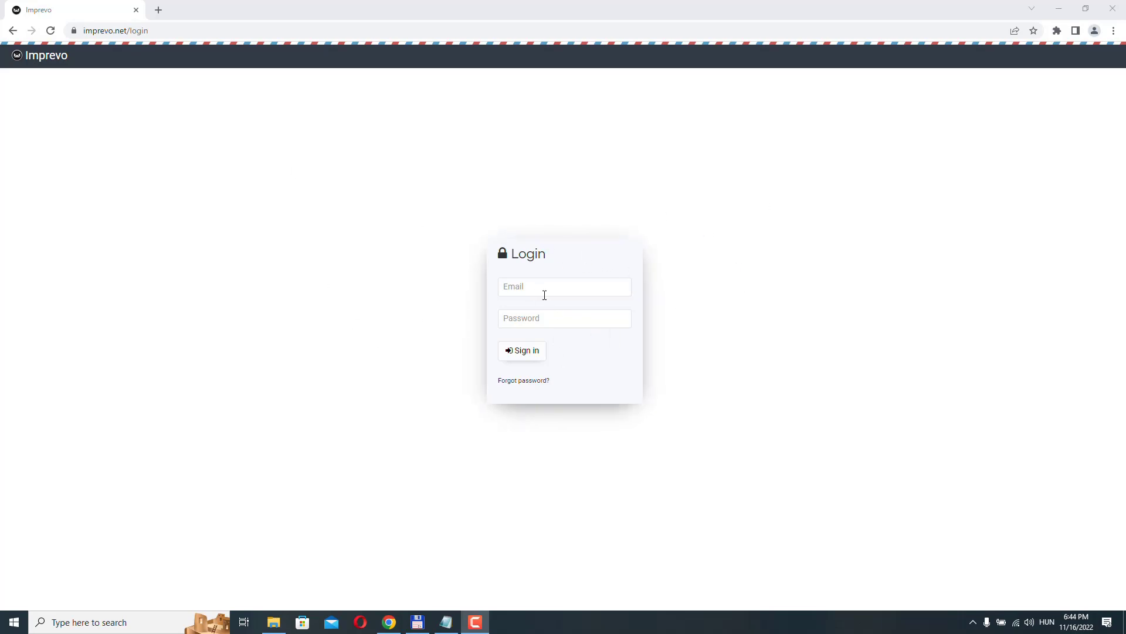
# Bring Chrome forward and submit the Sendy login form with the account's email and password.
pyautogui.click(766, 267)
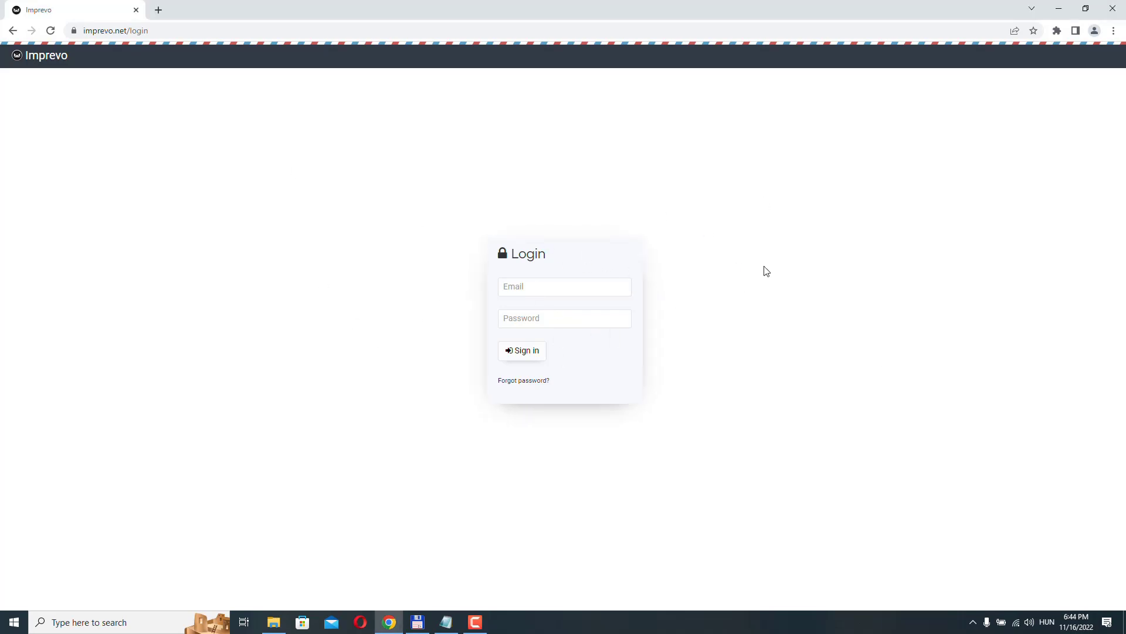
pyautogui.click(528, 319)
# Confirm the footer shows version 6.0.1.1, then open the 'new version: 6.0.3 available' update page.
pyautogui.click(526, 350)
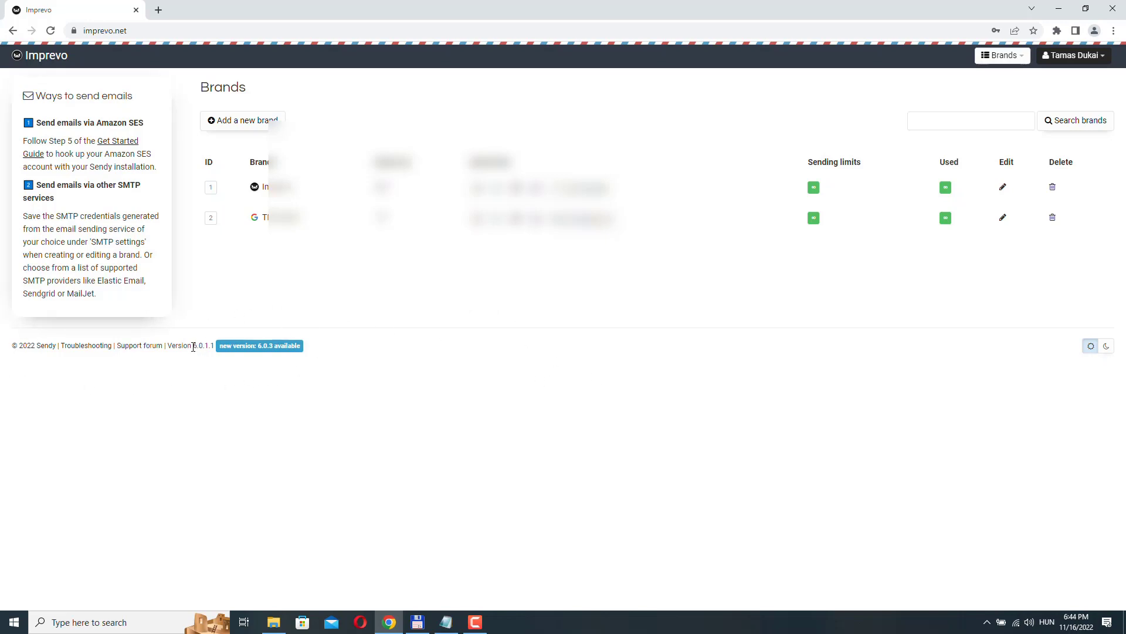
pyautogui.moveTo(192, 346); pyautogui.dragTo(200, 346)
pyautogui.click(269, 374)
pyautogui.click(256, 347)
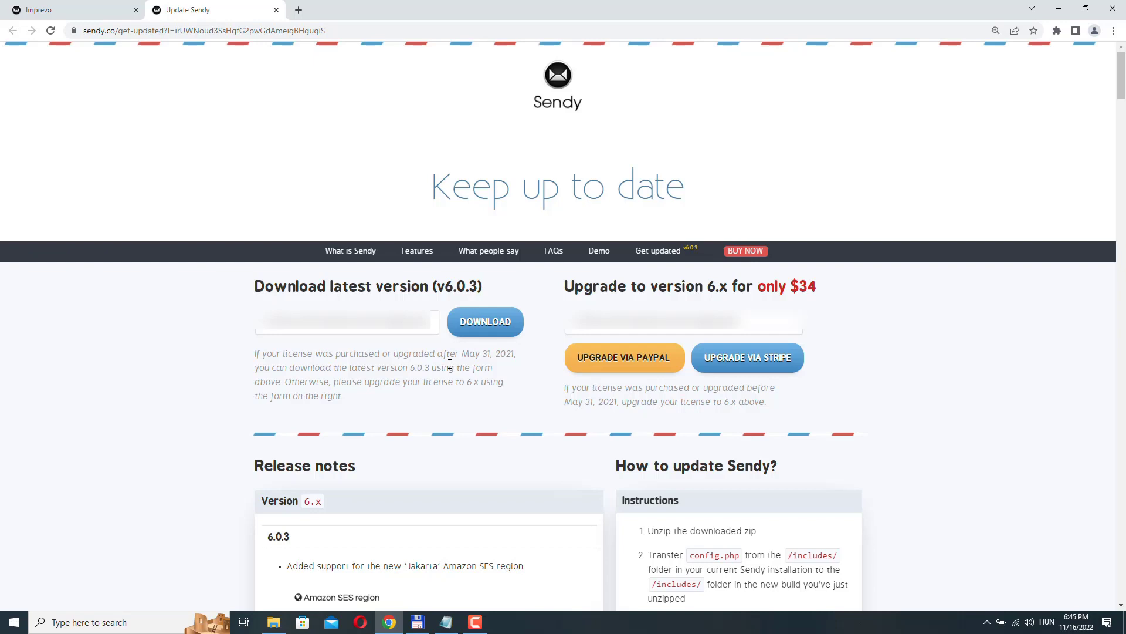
# Download sendy-6.0.3.zip from the update page and save it.
pyautogui.click(485, 322)
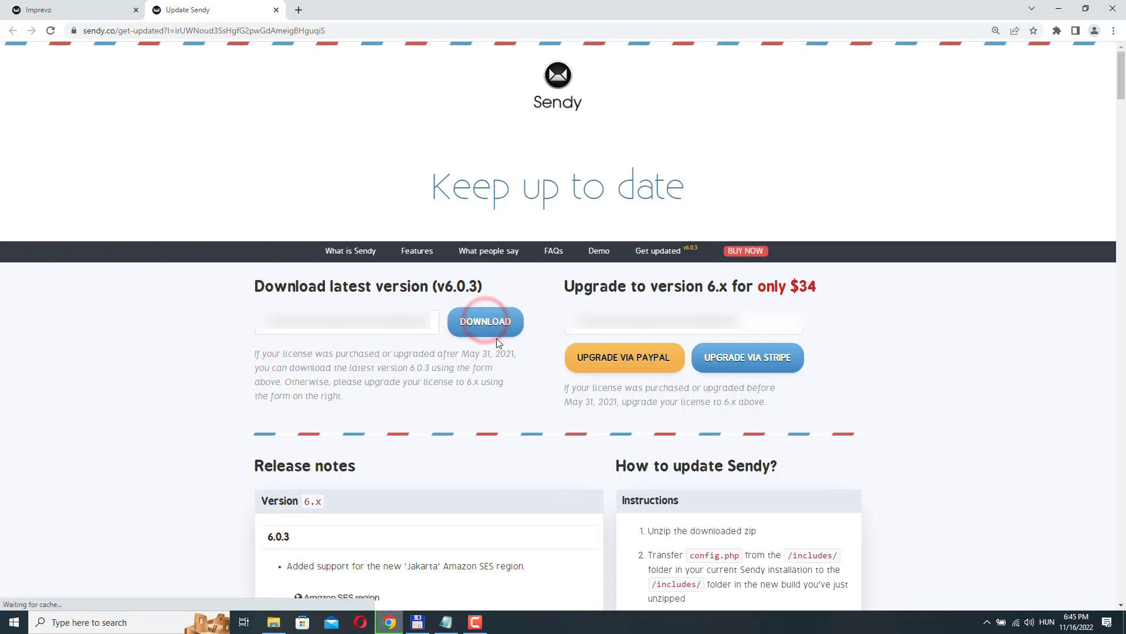
pyautogui.click(540, 435)
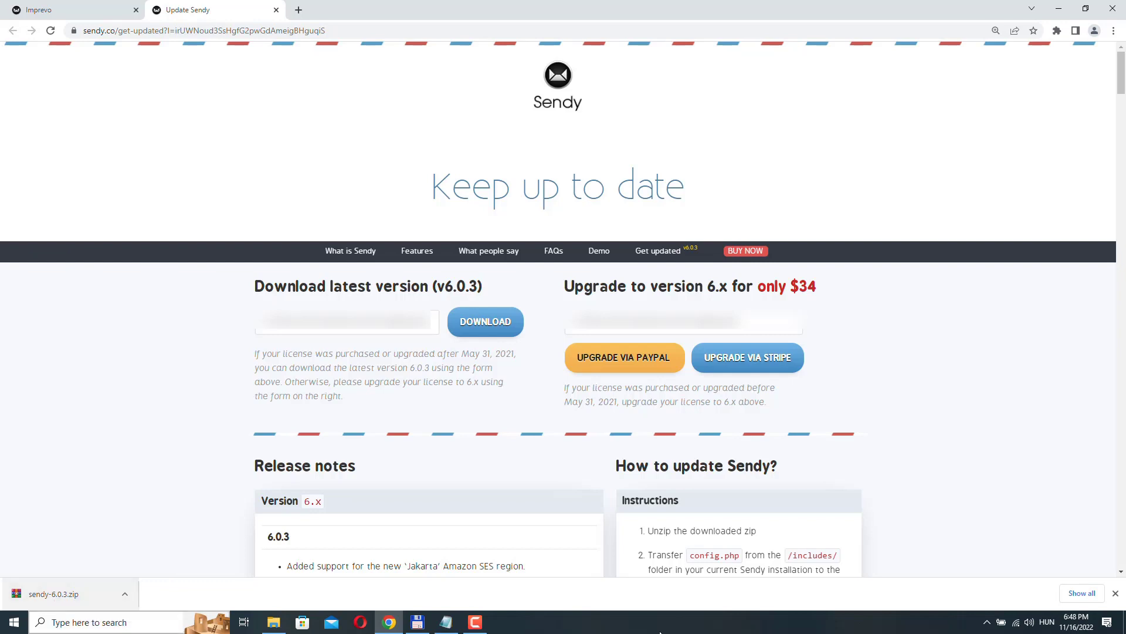
# Extract sendy-6.0.3.zip in place and open the resulting sendy folder.
pyautogui.click(1115, 593)
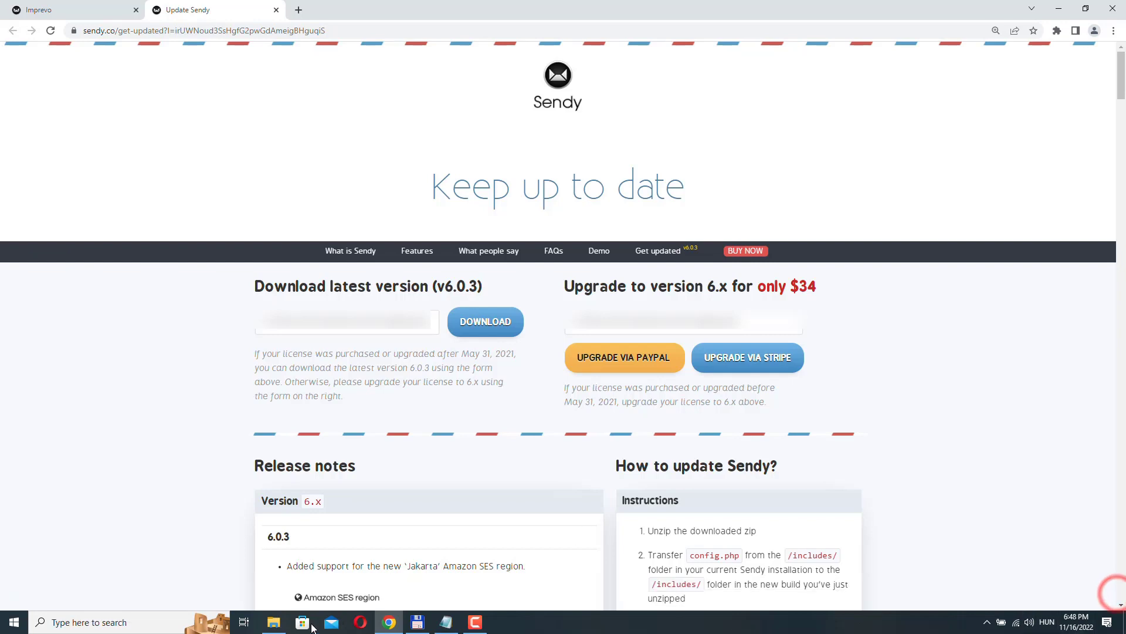
pyautogui.click(274, 623)
pyautogui.click(390, 245)
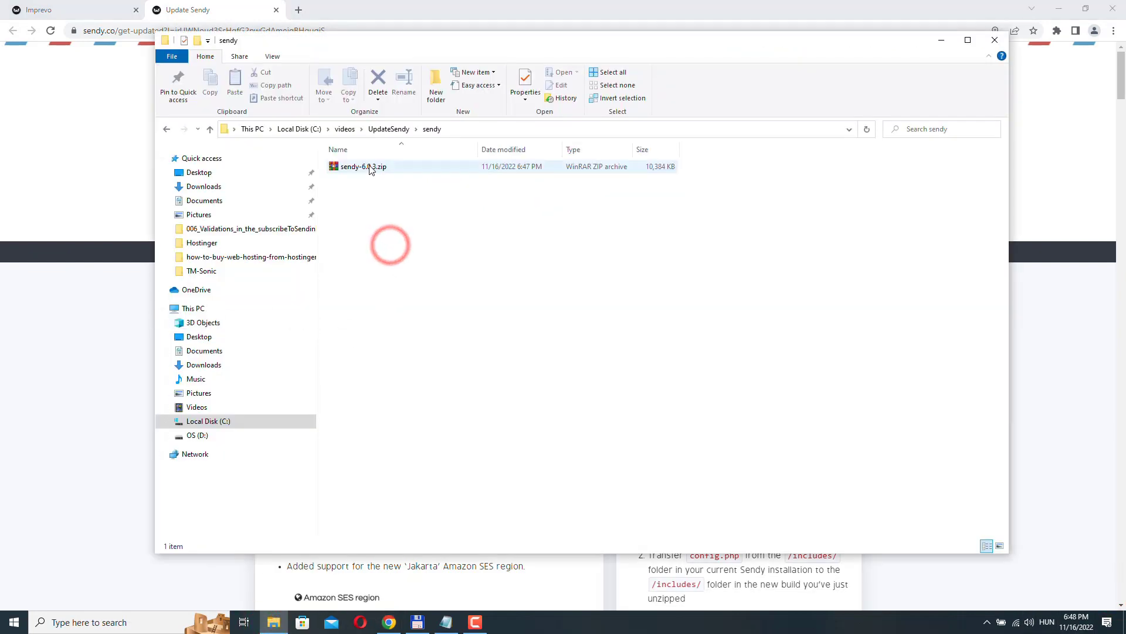
pyautogui.click(368, 167)
pyautogui.rightClick(367, 168)
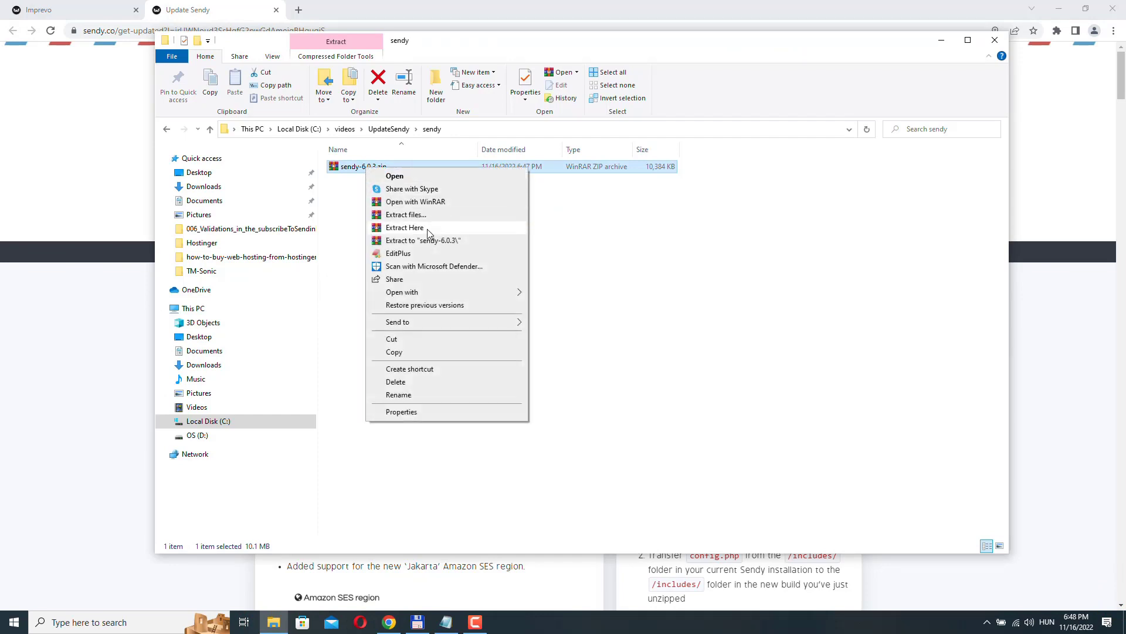
pyautogui.click(404, 227)
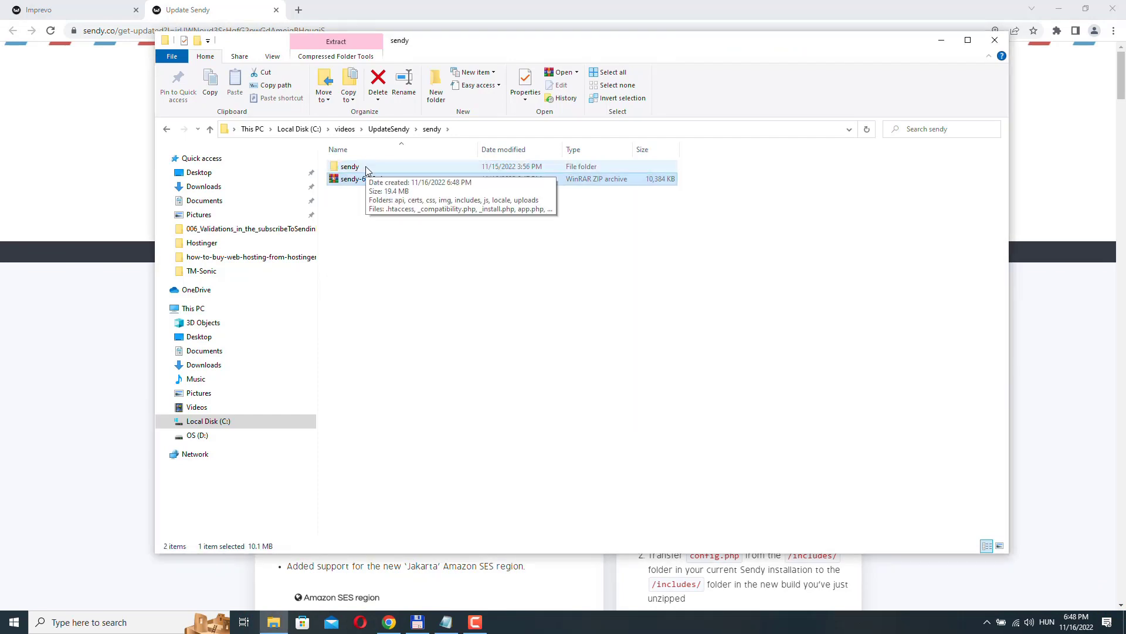
pyautogui.doubleClick(366, 167)
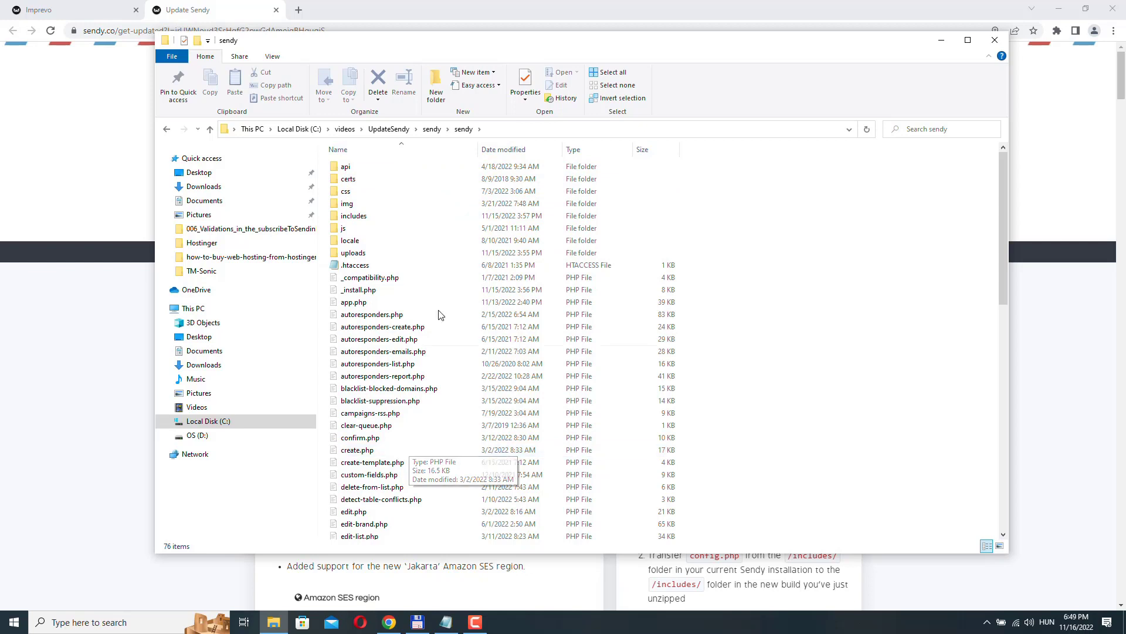
# Open the includes folder and delete config.php, leaving 20 items.
pyautogui.doubleClick(362, 220)
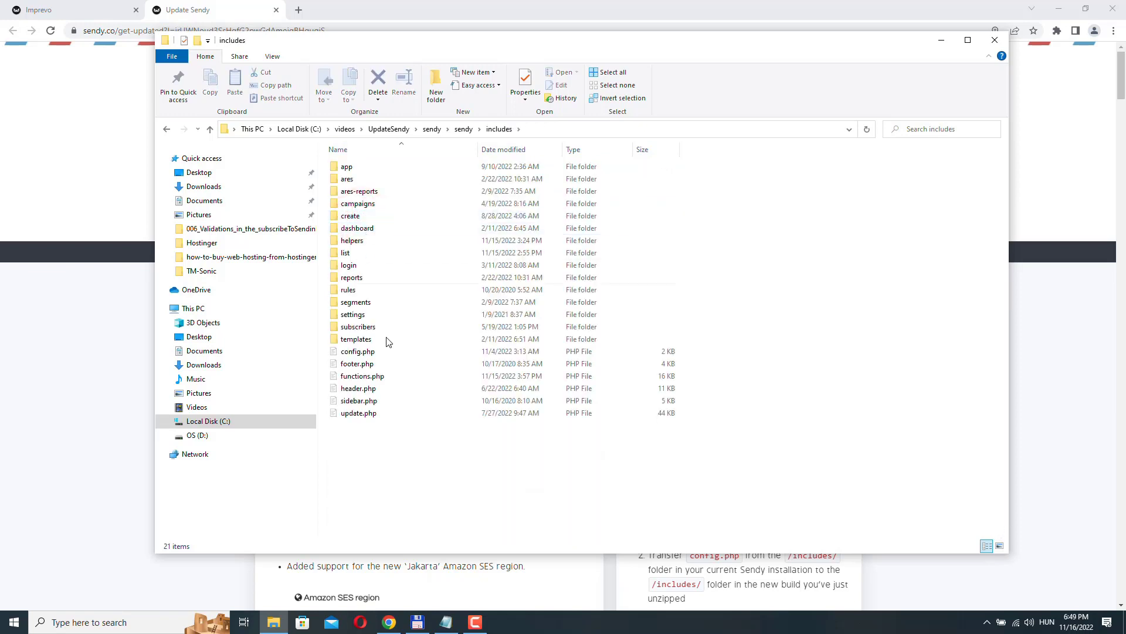
pyautogui.moveTo(397, 356)
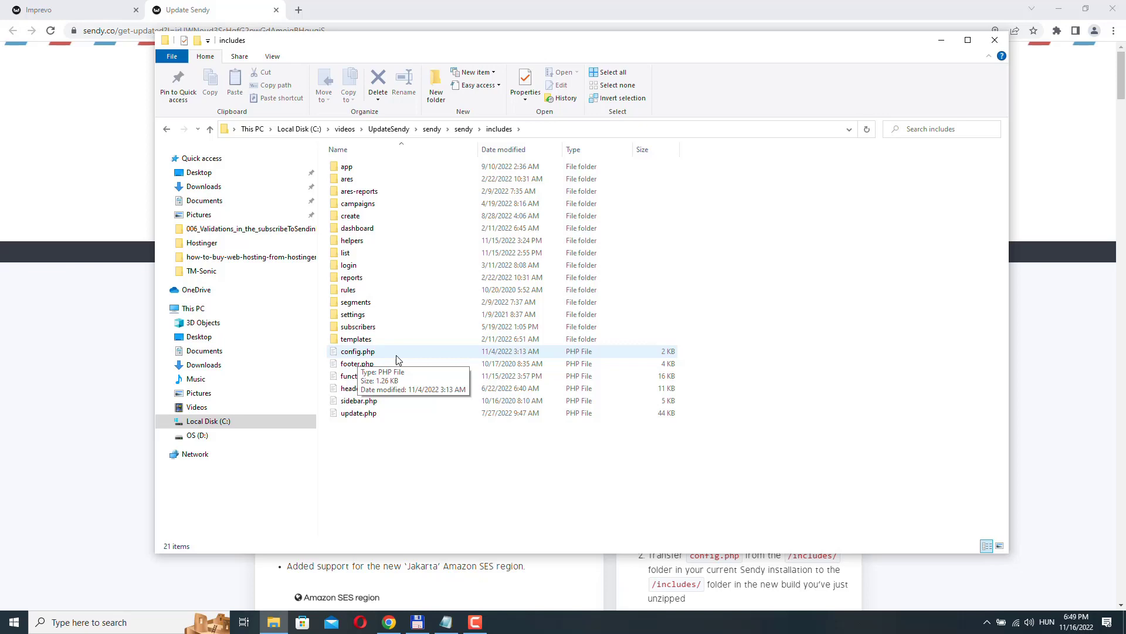
pyautogui.click(377, 352)
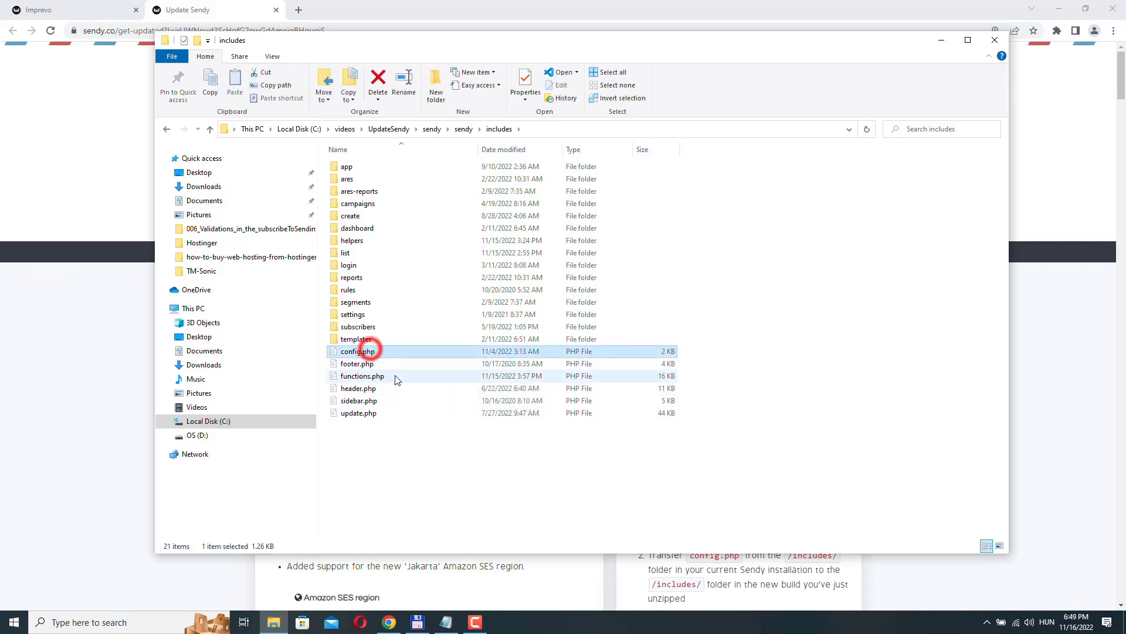
pyautogui.rightClick(382, 352)
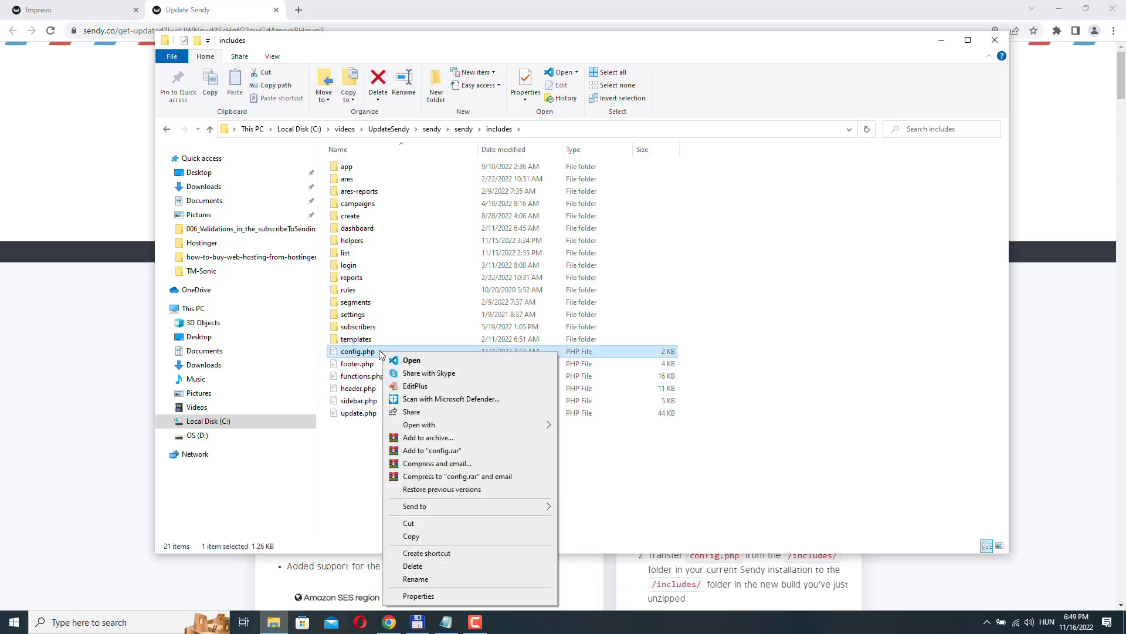
pyautogui.click(381, 352)
pyautogui.click(415, 351)
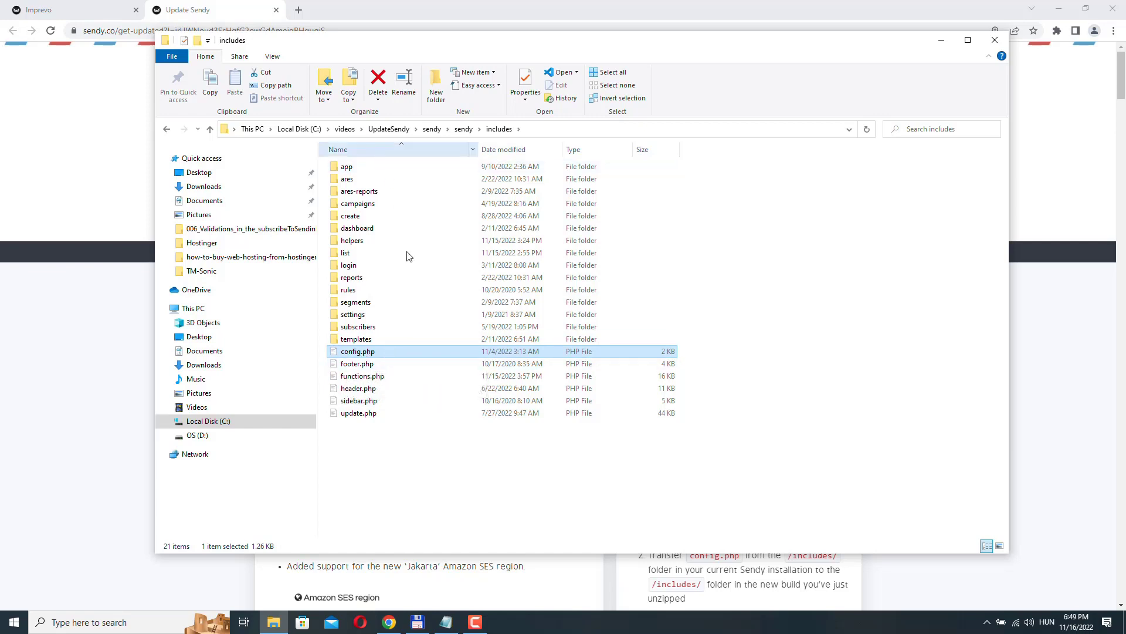
pyautogui.rightClick(381, 353)
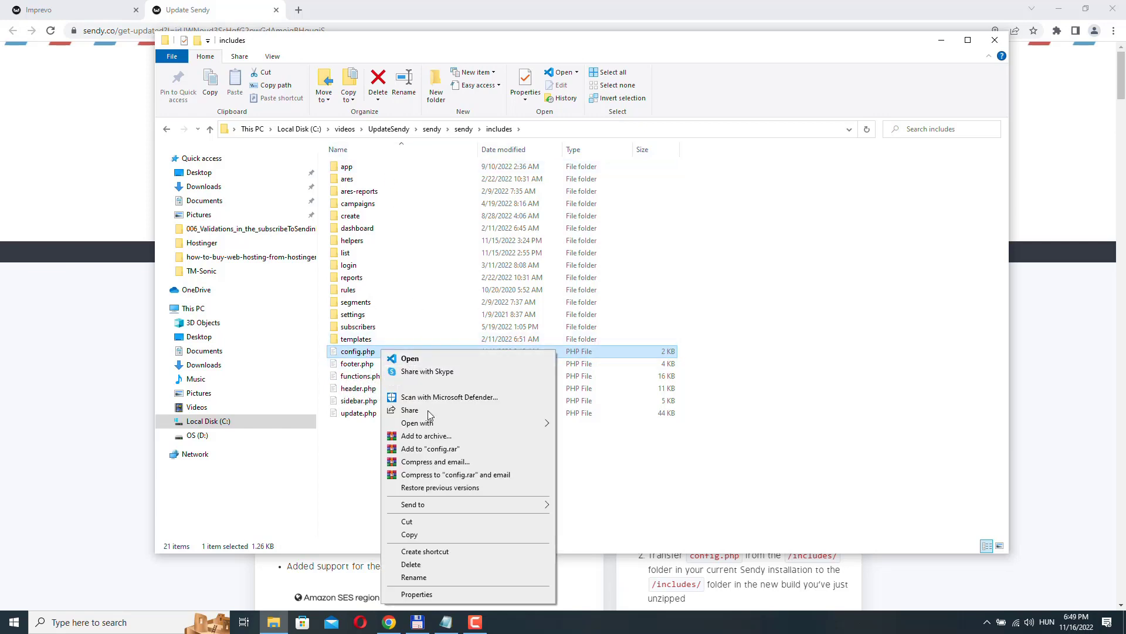
pyautogui.click(420, 564)
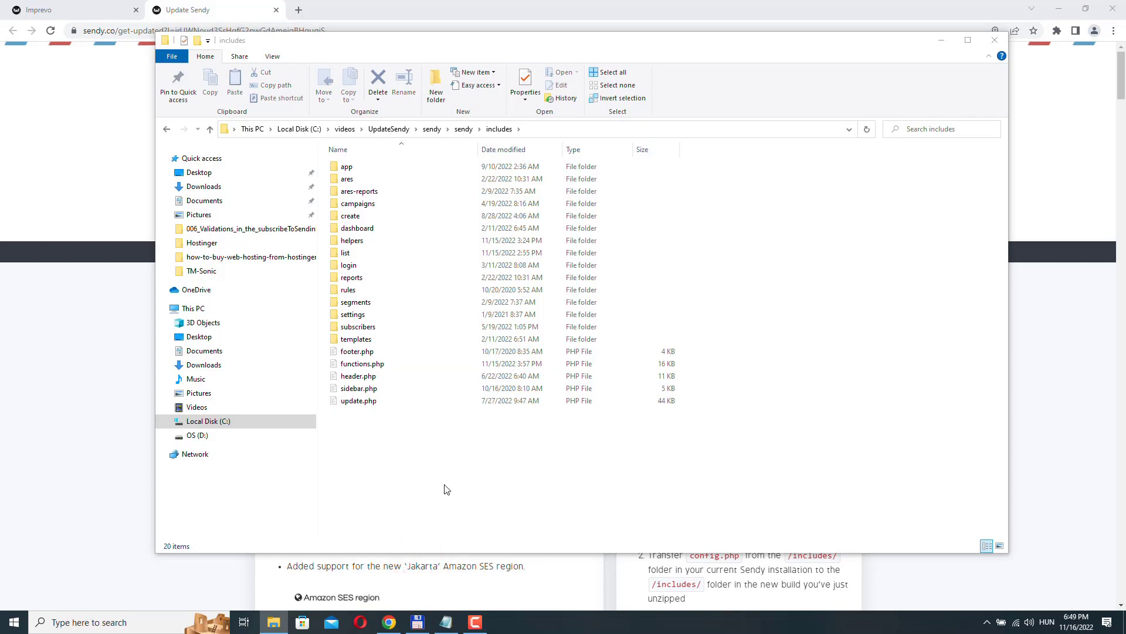
# Go back to the sendy folder and delete the .htaccess file.
pyautogui.press('BackSpace')
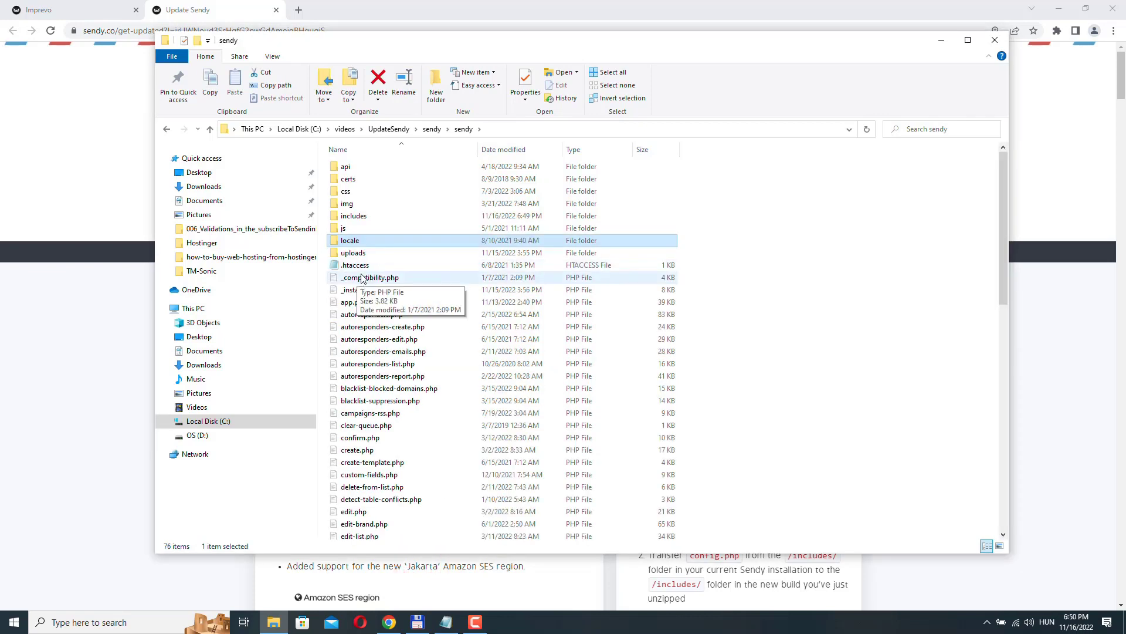
pyautogui.moveTo(357, 265)
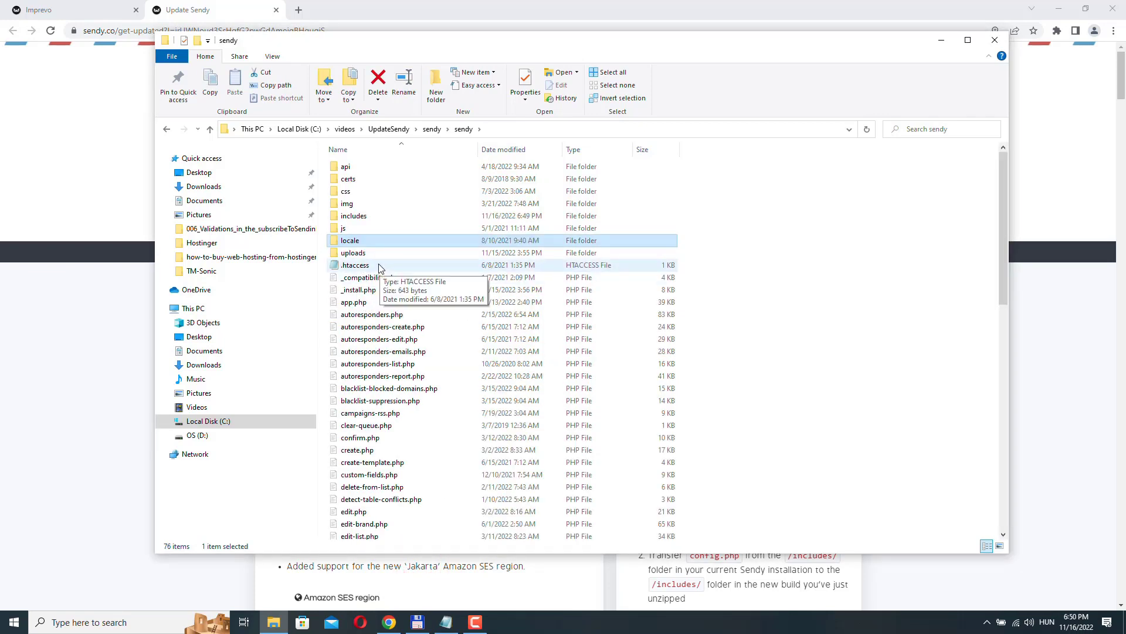
pyautogui.click(374, 268)
pyautogui.rightClick(376, 267)
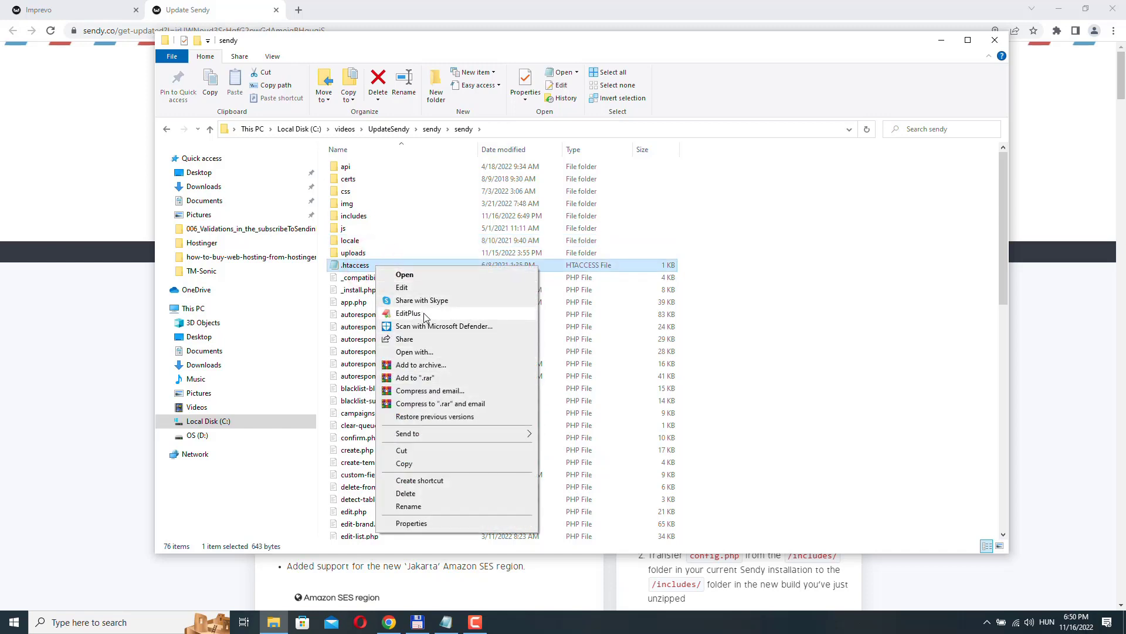
pyautogui.click(406, 494)
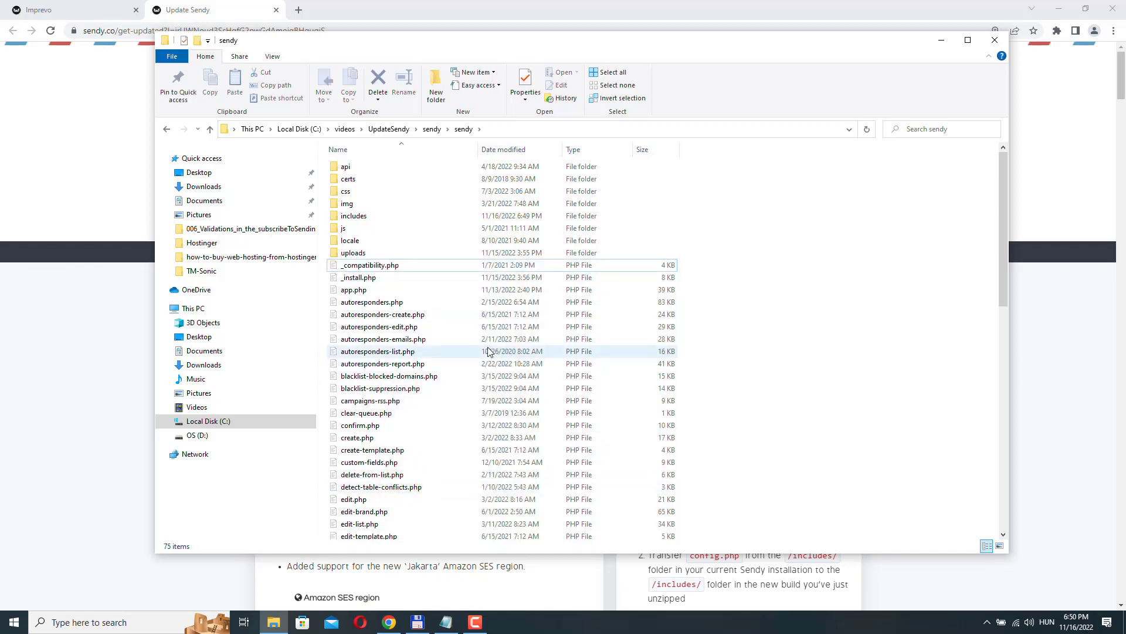
# Delete the uploads folder, then minimize File Explorer and bring up the Start menu.
pyautogui.click(357, 253)
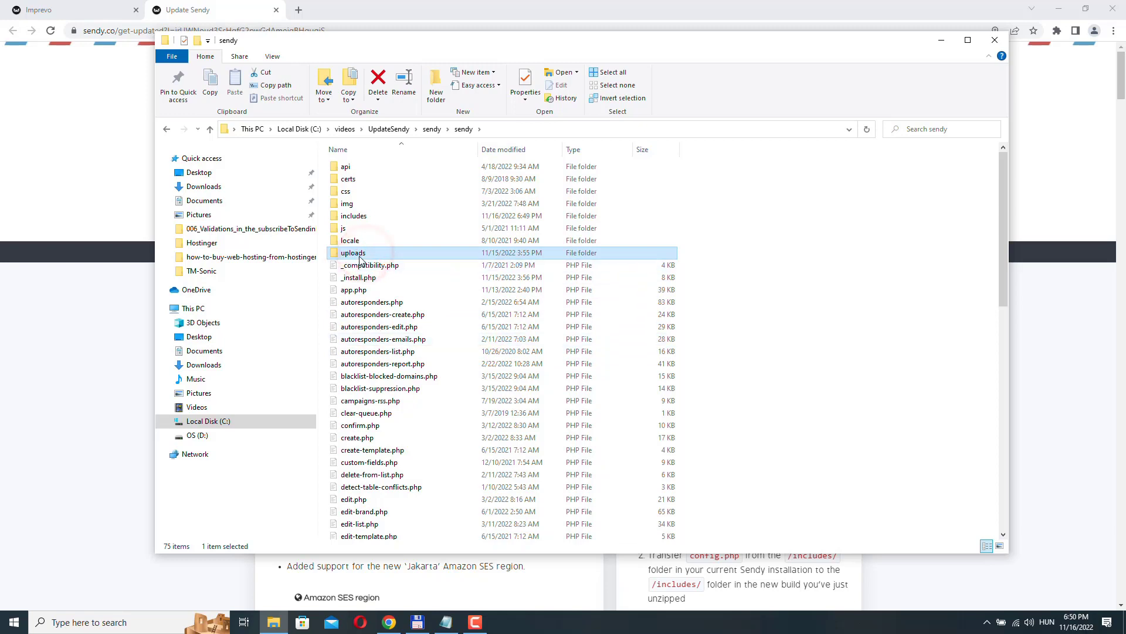
pyautogui.rightClick(364, 255)
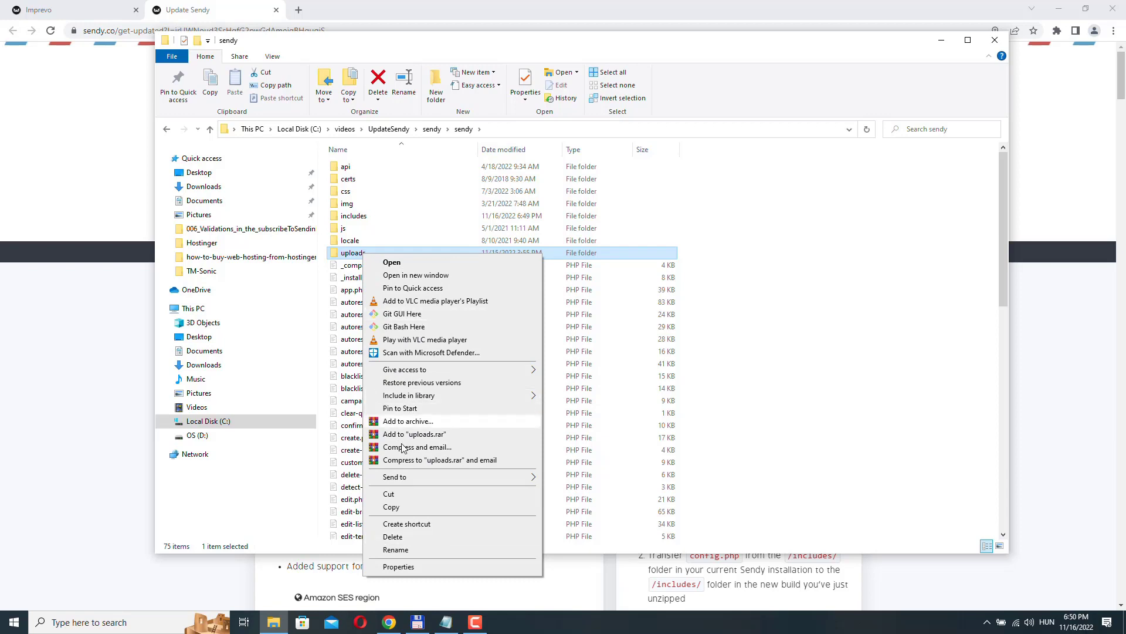
pyautogui.click(398, 536)
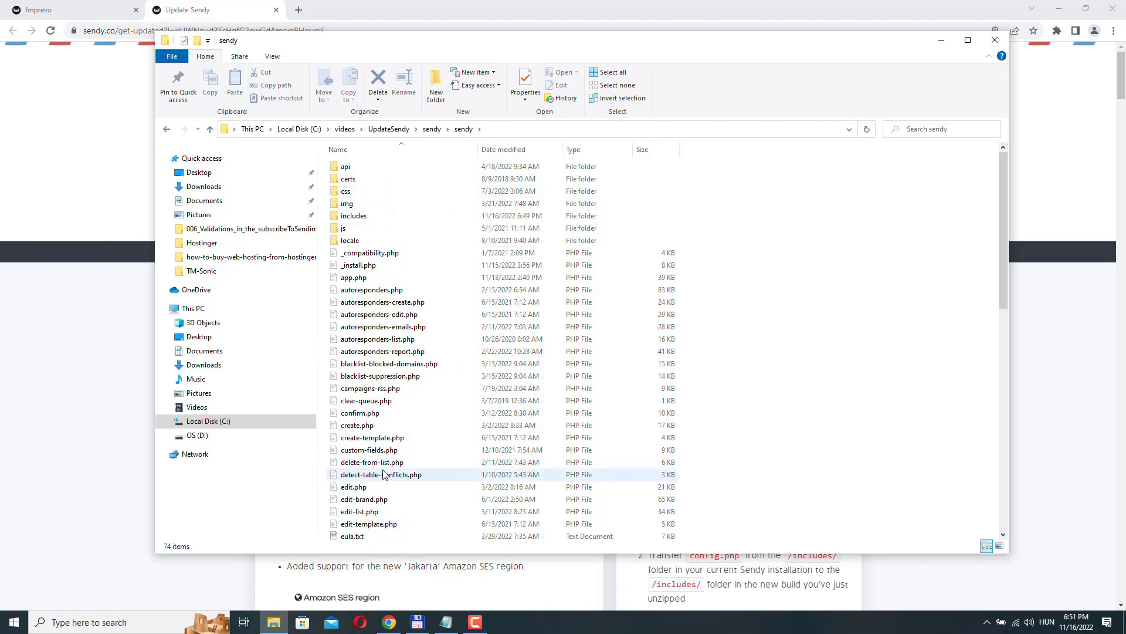
pyautogui.click(273, 623)
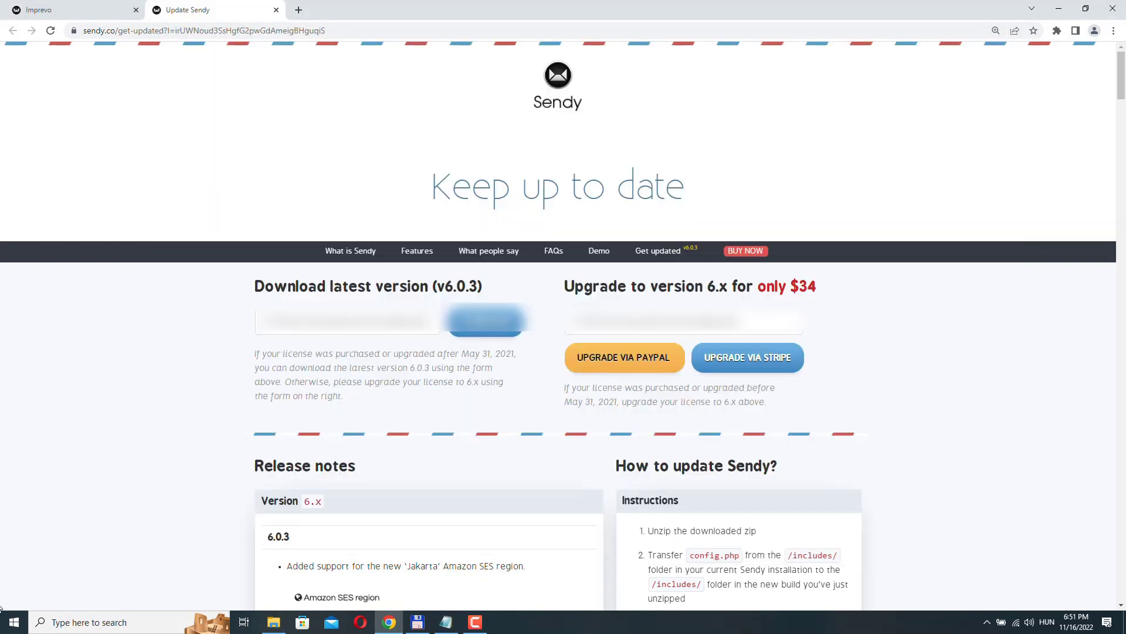
pyautogui.click(14, 621)
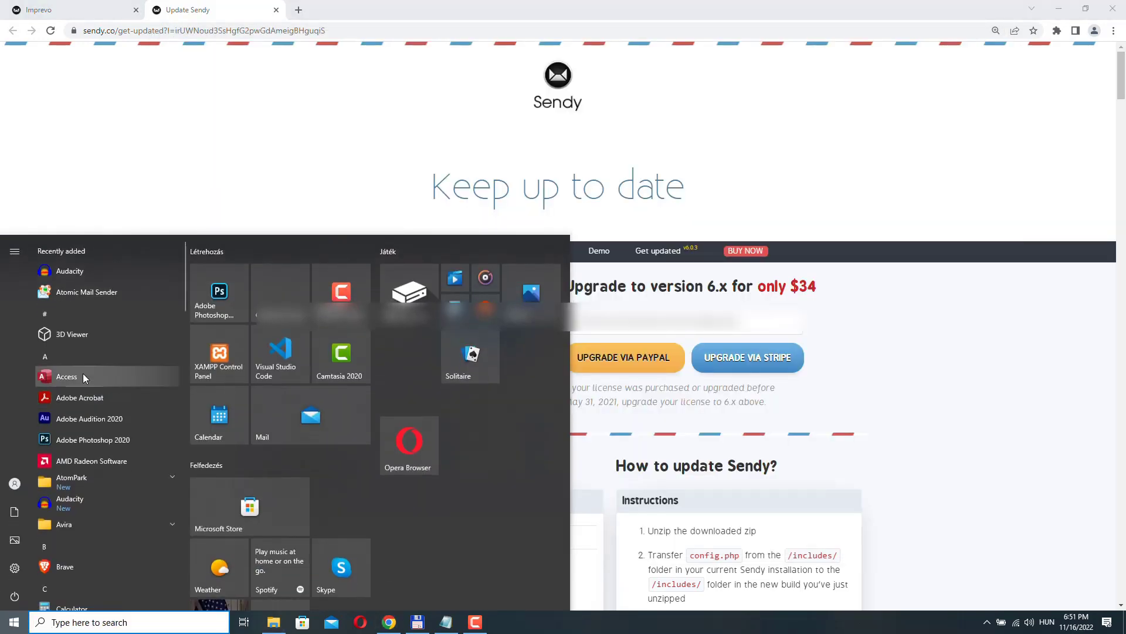
pyautogui.scroll(-2, 89, 376)
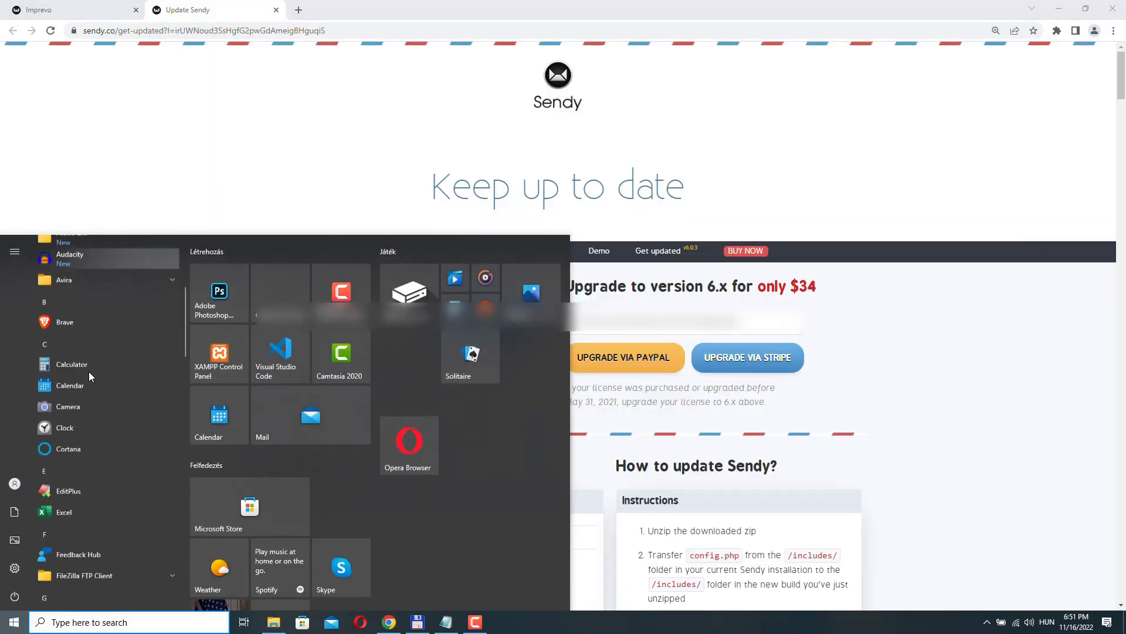
pyautogui.scroll(-2, 89, 377)
pyautogui.scroll(-2, 89, 376)
# Upload every local sendy file to httpdocs, always overwriting existing server files.
pyautogui.click(98, 379)
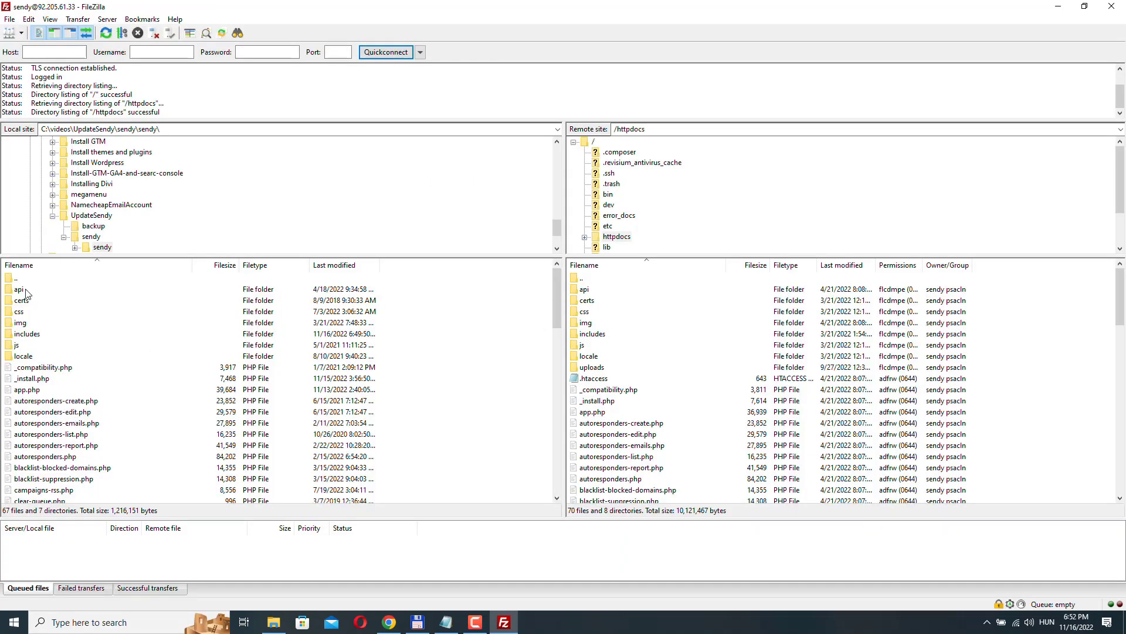
pyautogui.click(18, 289)
pyautogui.hotkey('shift', 'Down')
pyautogui.hotkey('shift', 'Down')
pyautogui.hotkey('shift', 'Down')
pyautogui.hotkey('shift', 'Down')
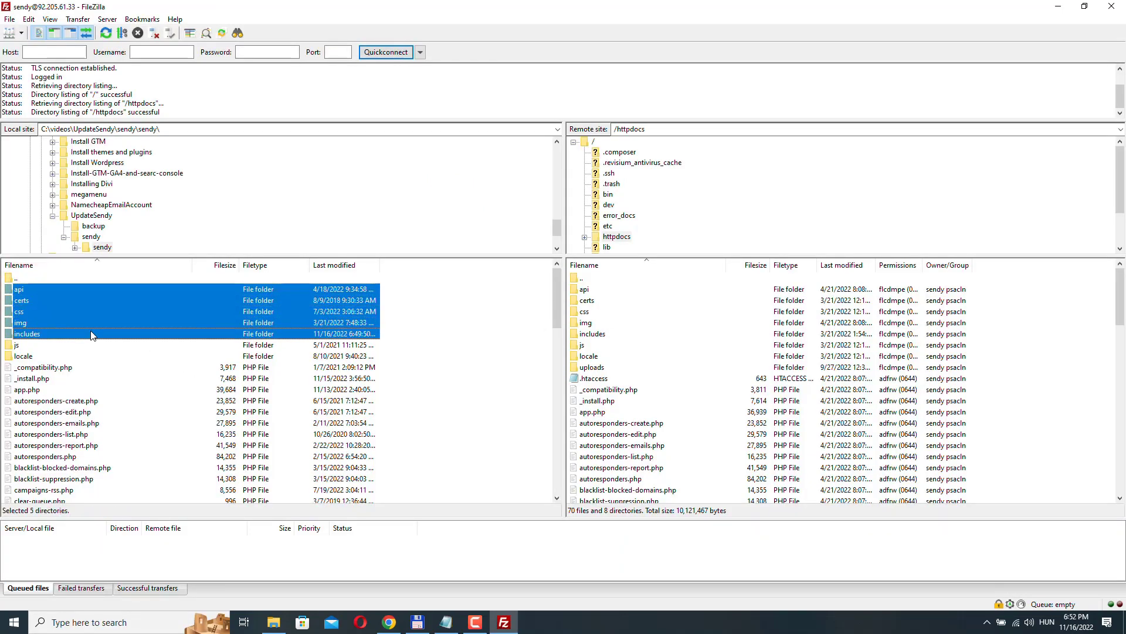
pyautogui.hotkey('shift', 'Down')
pyautogui.hotkey('shift', 'Down')
pyautogui.hotkey('shift', 'Down')
pyautogui.hotkey('shift', 'Down')
pyautogui.hotkey('shift', 'Down')
pyautogui.hotkey('shift', 'Down')
pyautogui.hotkey('shift', 'Down')
pyautogui.hotkey('shift', 'Down')
pyautogui.hotkey('shift', 'Down')
pyautogui.hotkey('shift', 'Down')
pyautogui.hotkey('shift', 'Down')
pyautogui.hotkey('shift', 'Down')
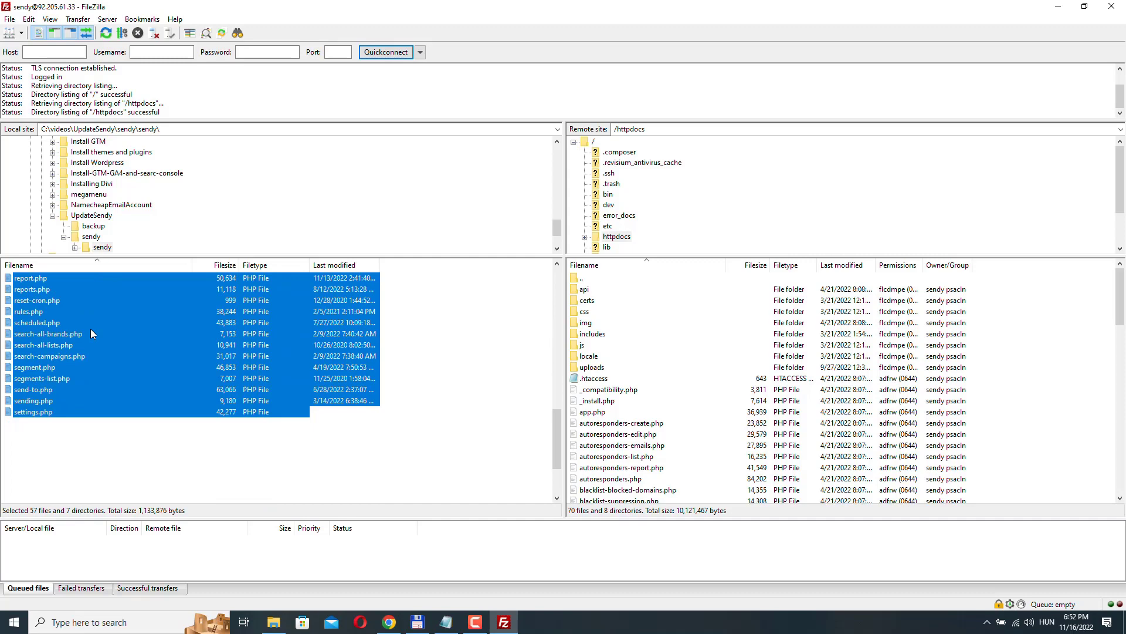
pyautogui.hotkey('shift', 'Down')
pyautogui.hotkey('shift', 'Down')
pyautogui.hotkey('shift', 'Down')
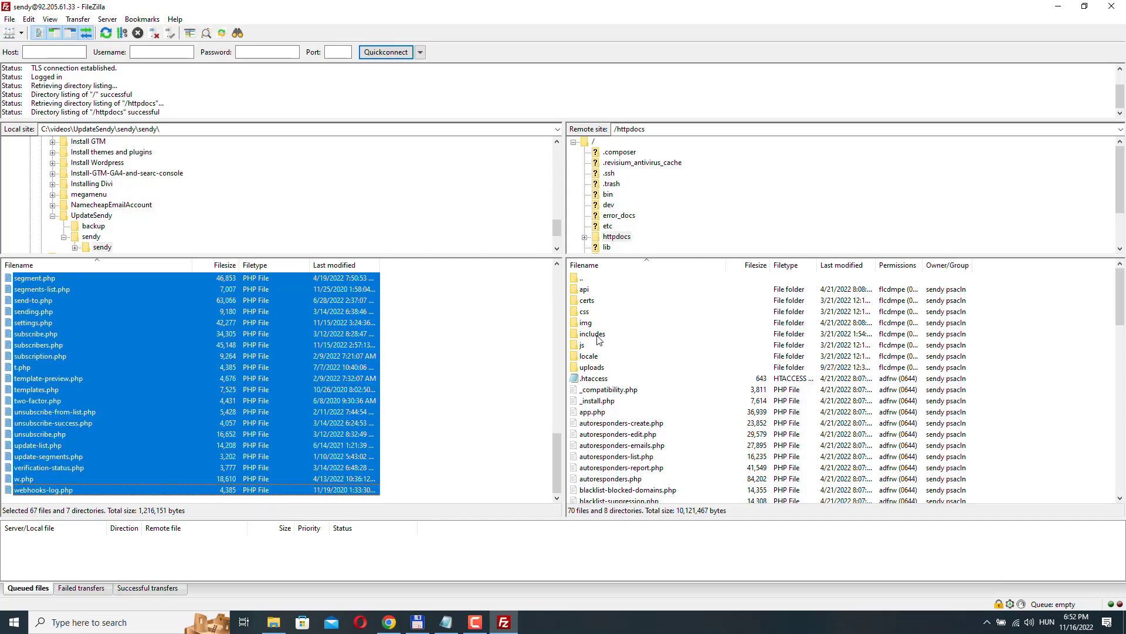
pyautogui.rightClick(108, 287)
pyautogui.click(152, 296)
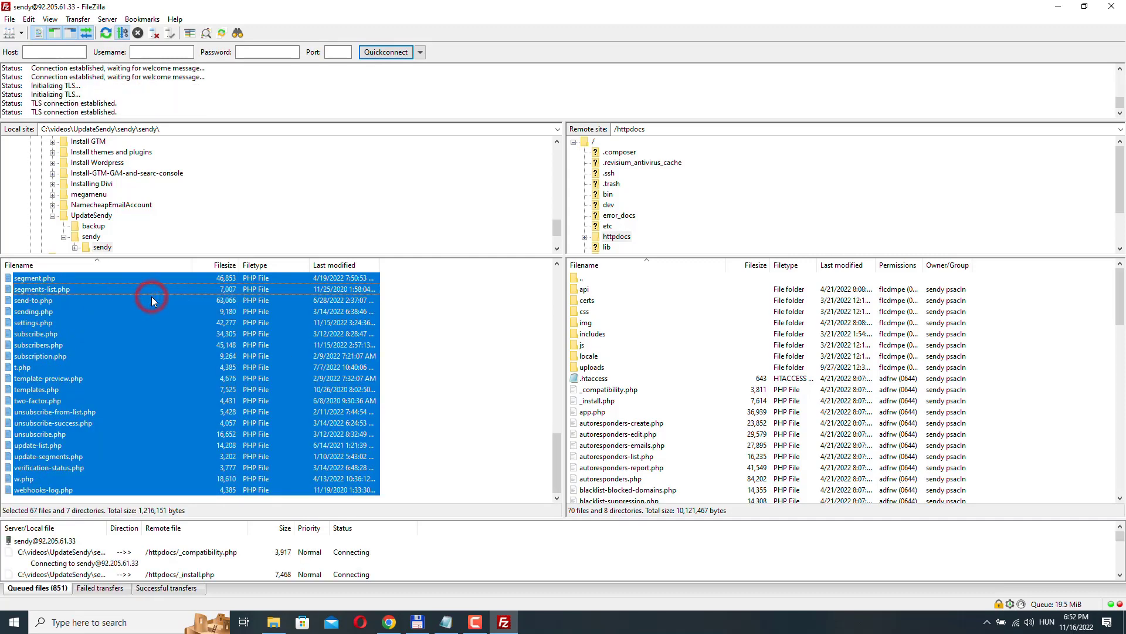
pyautogui.click(600, 352)
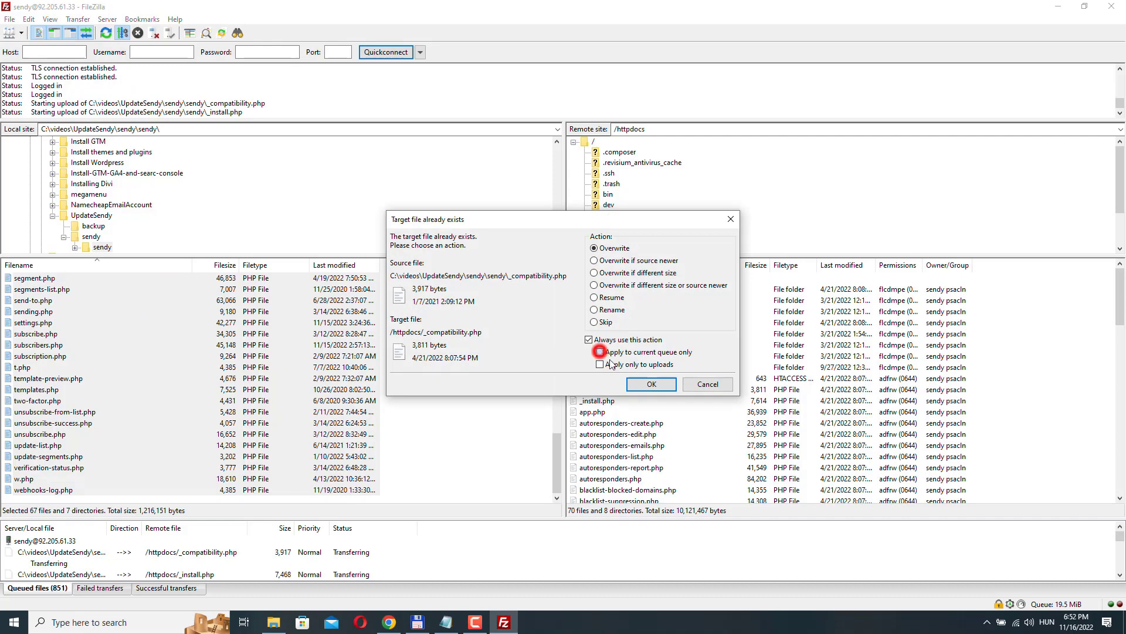
pyautogui.click(656, 385)
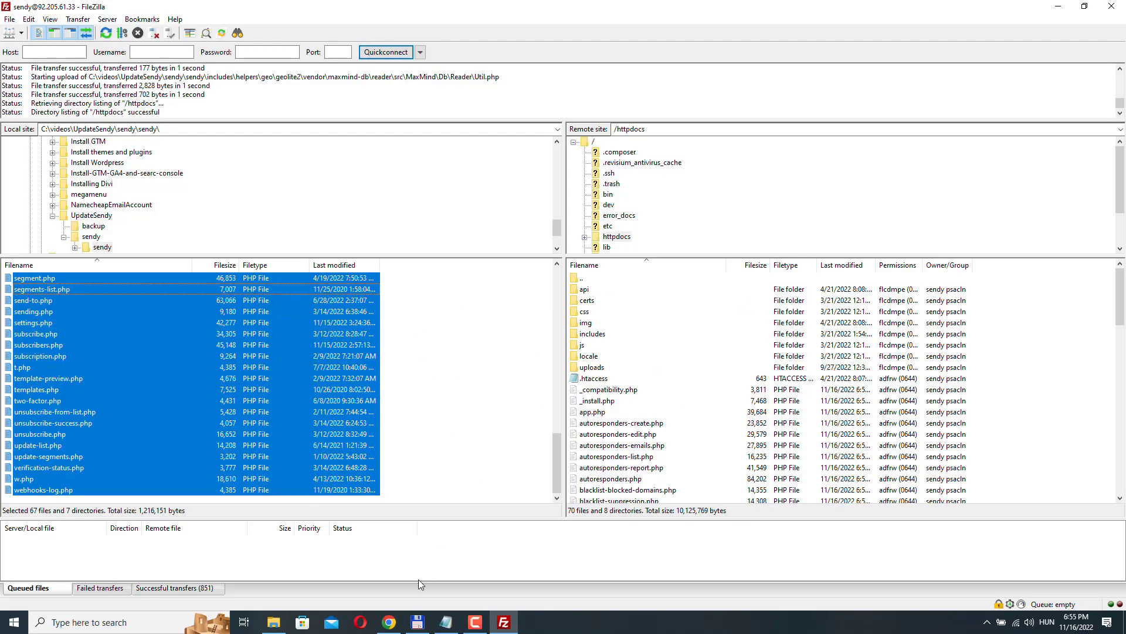
# Reload the Sendy admin page in Chrome and confirm the footer reads Version 6.0.3.
pyautogui.click(387, 623)
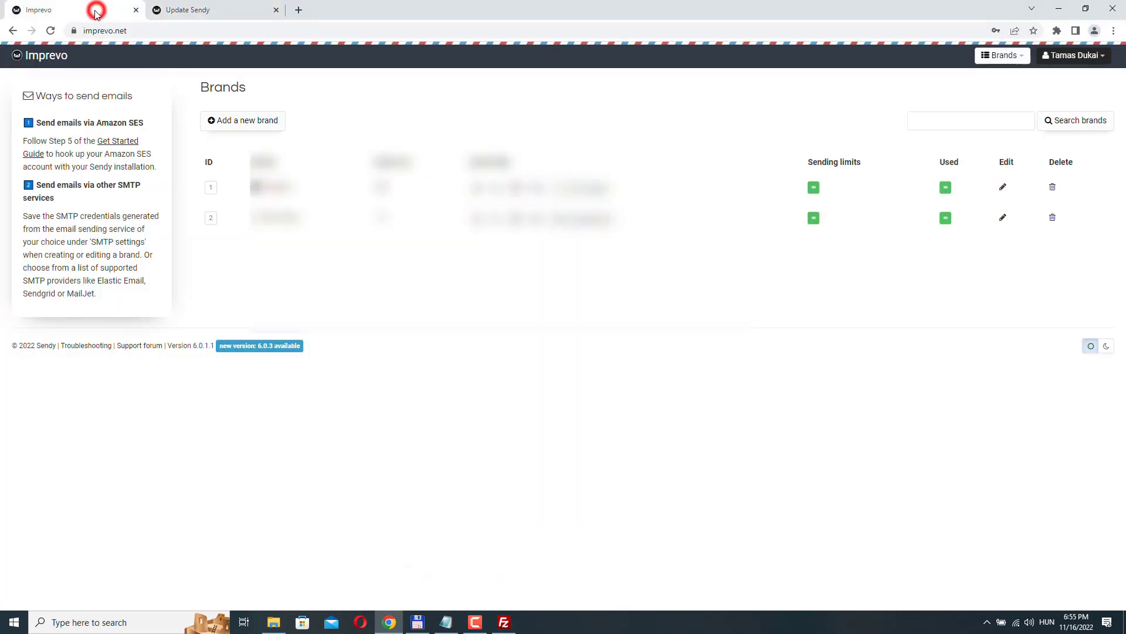
pyautogui.click(149, 34)
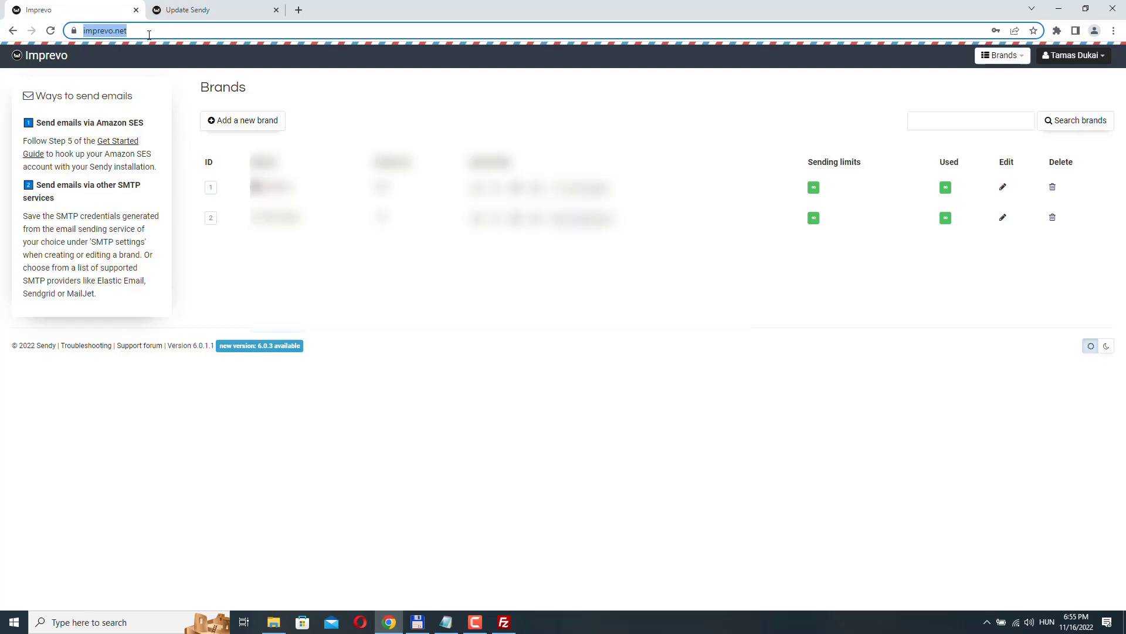
pyautogui.press('Return')
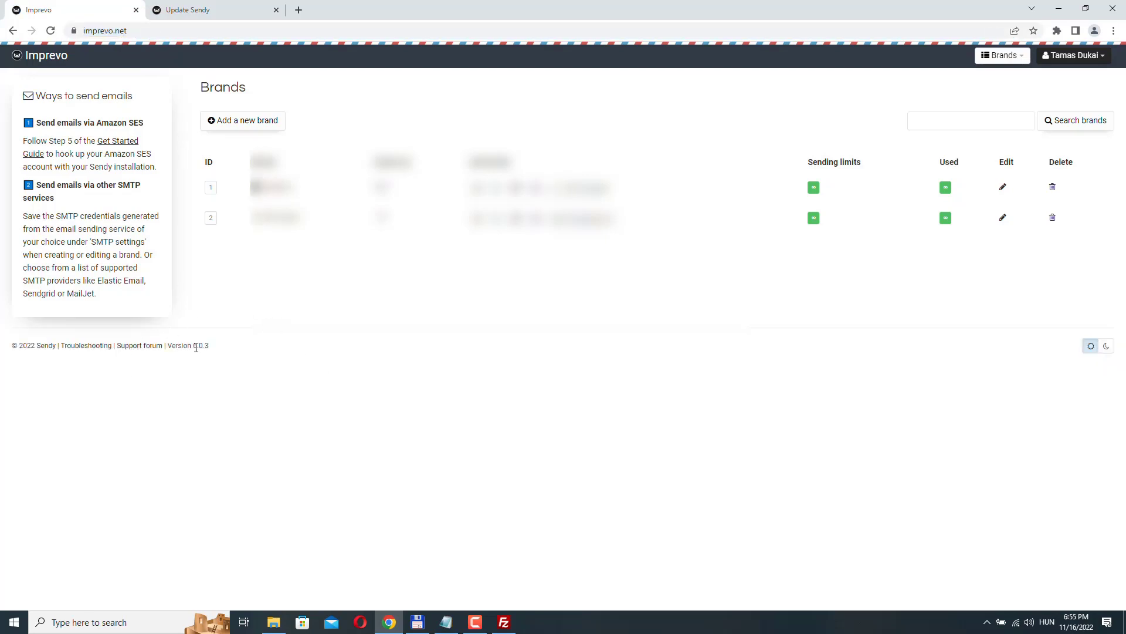
pyautogui.moveTo(169, 345)
pyautogui.mouseDown()
pyautogui.moveTo(232, 353)
pyautogui.moveTo(168, 345)
pyautogui.mouseUp()
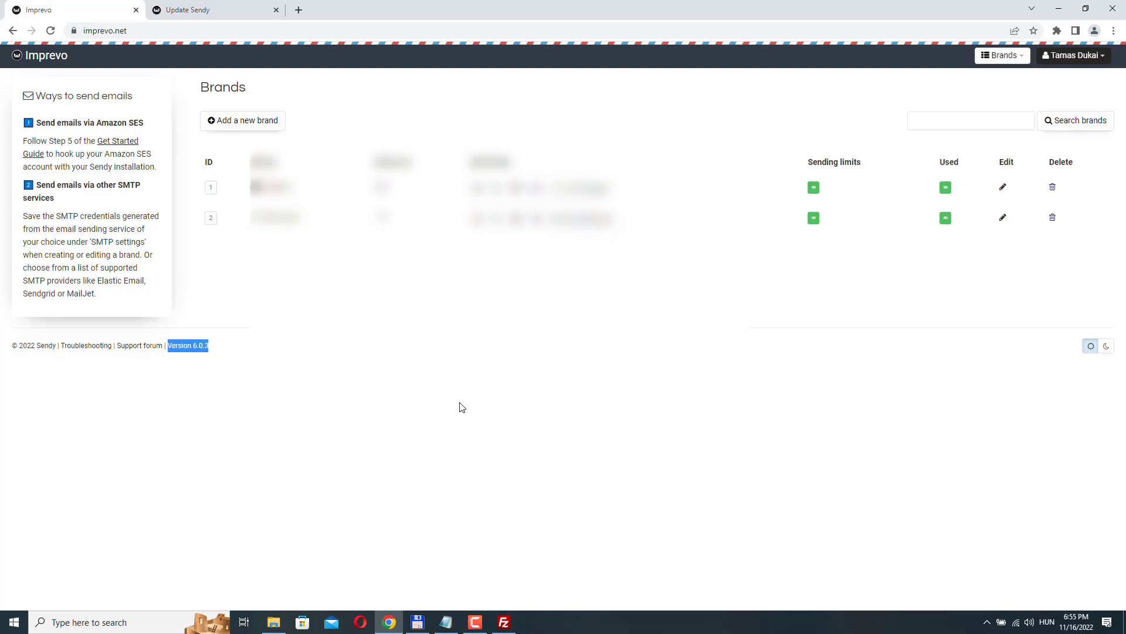